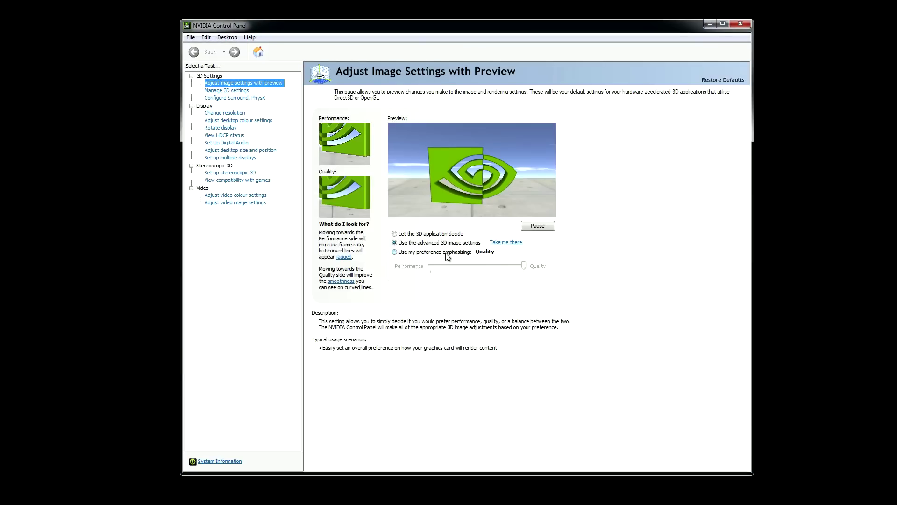
Step: Allow resolutions not exposed by the display and start a new custom resolution
{"action": "left_click", "coordinate": [239, 113]}
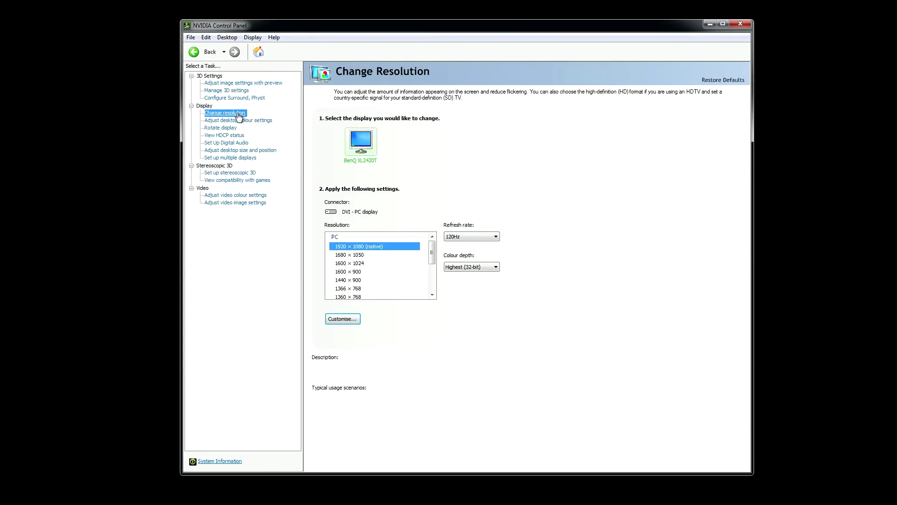
{"action": "left_click", "coordinate": [341, 321]}
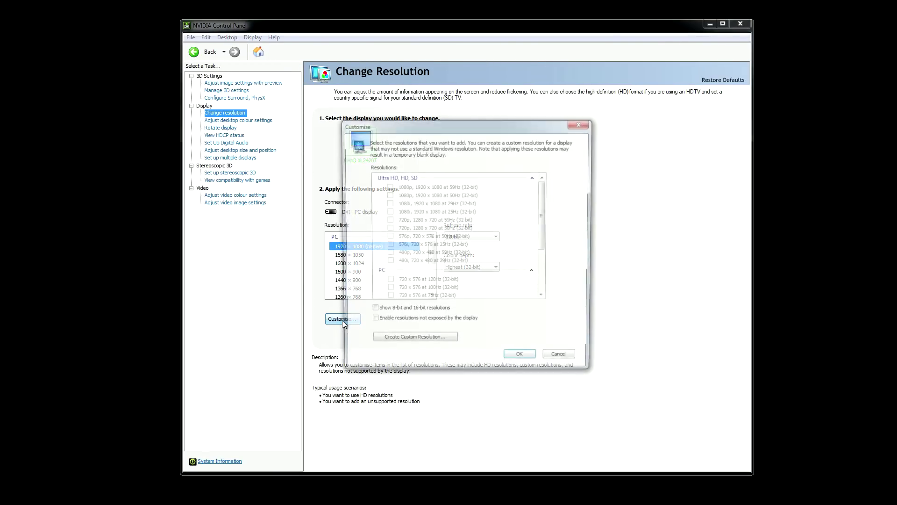
{"action": "left_click", "coordinate": [371, 324]}
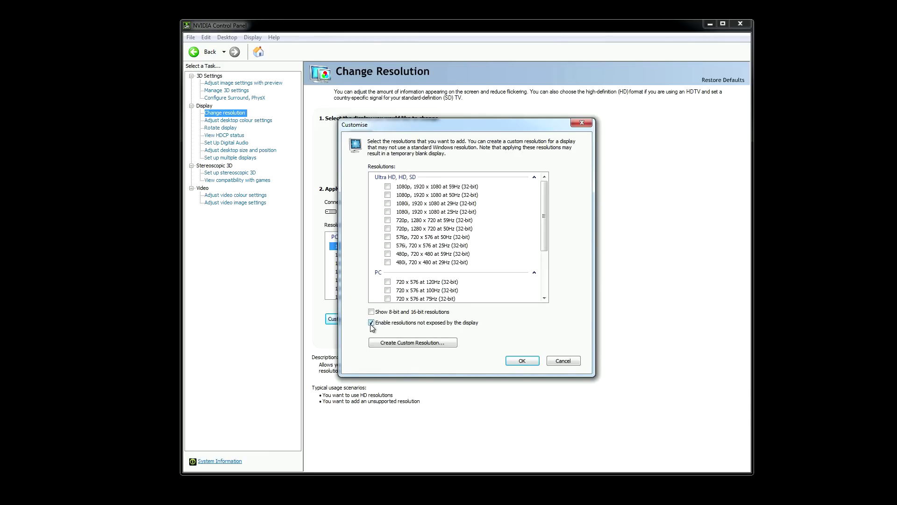
{"action": "left_click", "coordinate": [413, 343]}
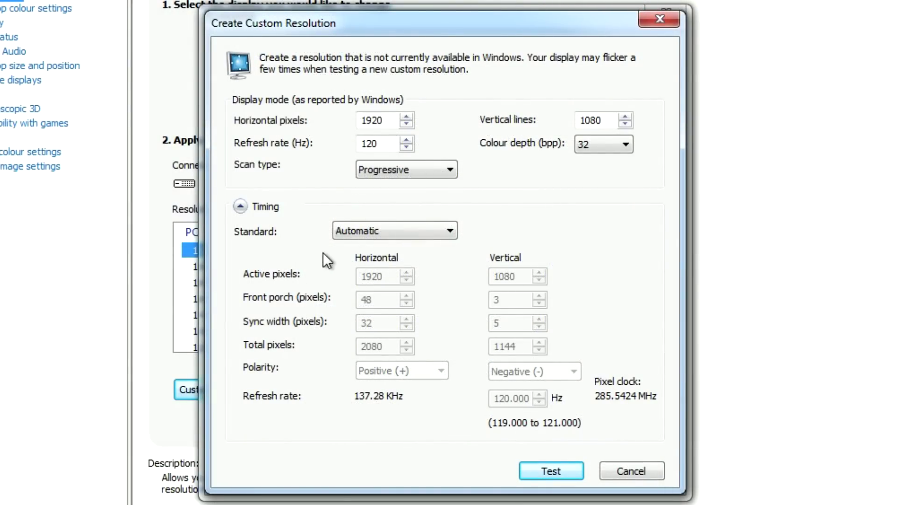
Step: Enter 3840 horizontal pixels, 2160 vertical lines and a 30 Hz refresh rate
{"action": "double_click", "coordinate": [392, 119]}
{"action": "type", "text": "3840"}
{"action": "key", "text": "Tab"}
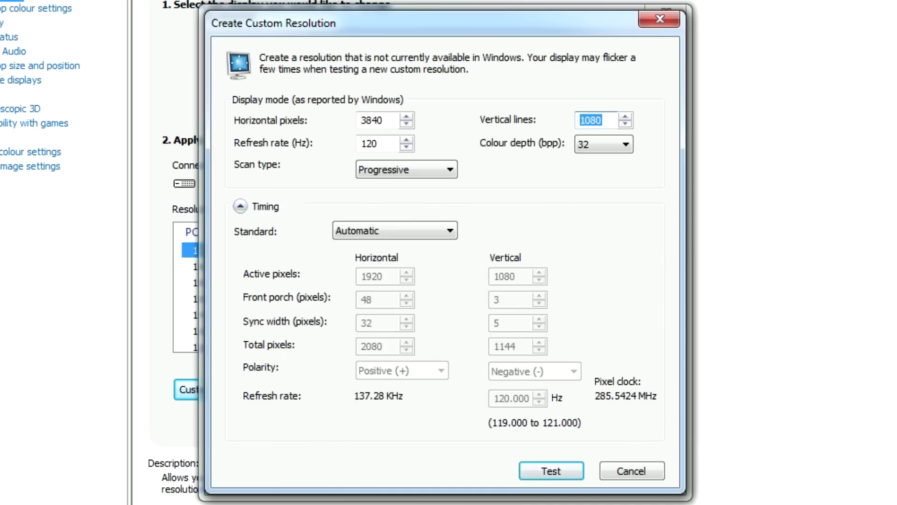
{"action": "type", "text": "216"}
{"action": "key", "text": "Tab"}
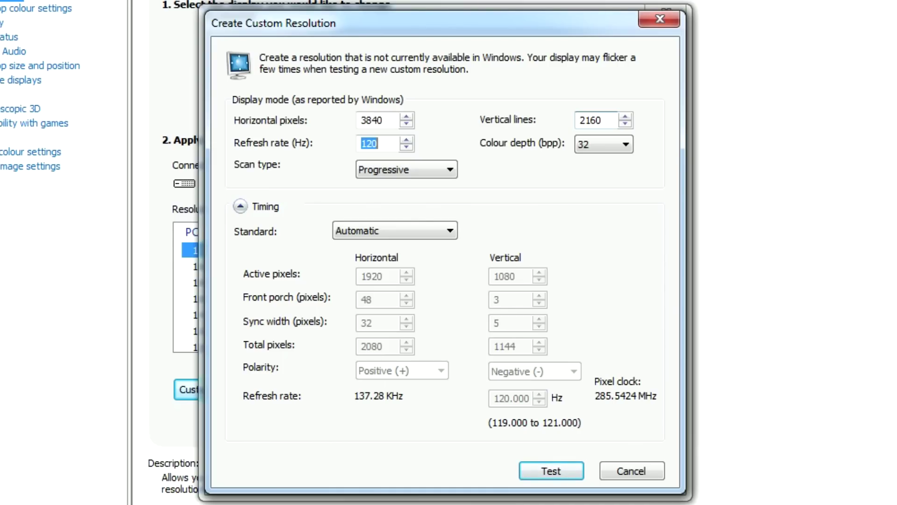
{"action": "type", "text": "30"}
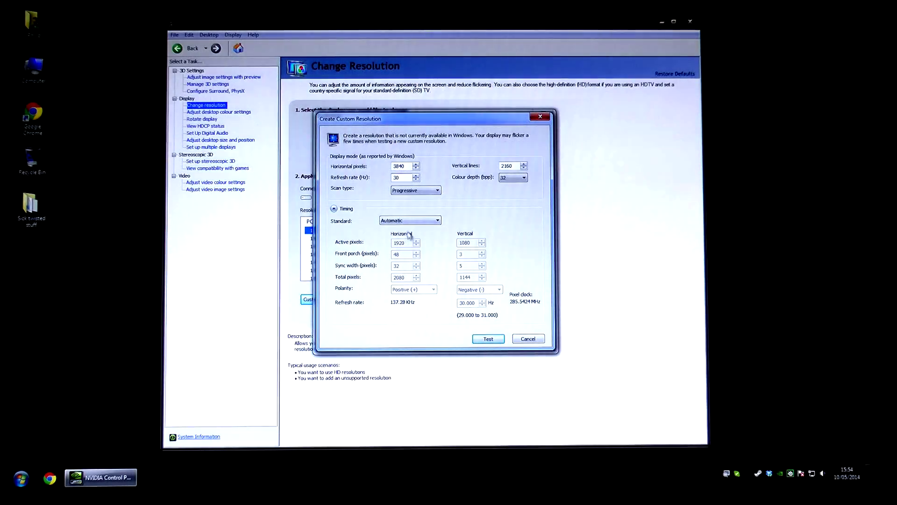
Step: Test the 3840×2160 at 30 Hz resolution and confirm keeping it
{"action": "left_click", "coordinate": [488, 339]}
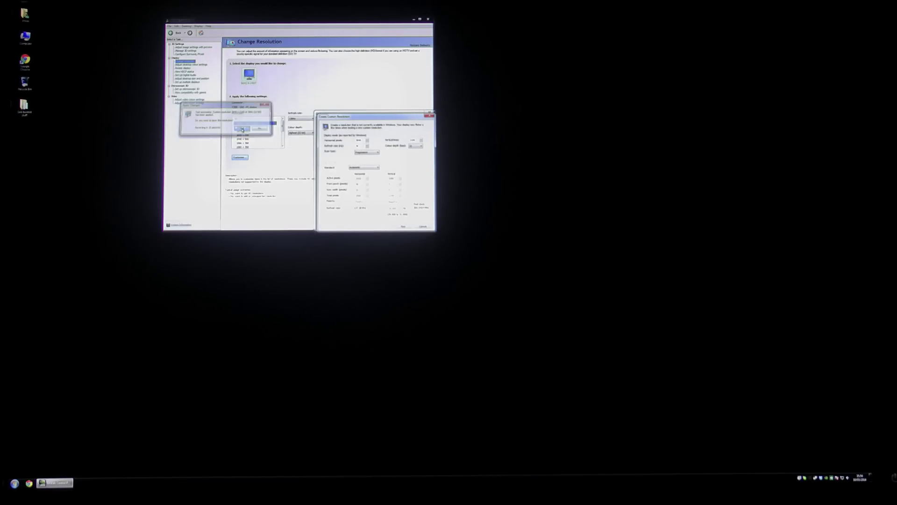
{"action": "left_click", "coordinate": [242, 129]}
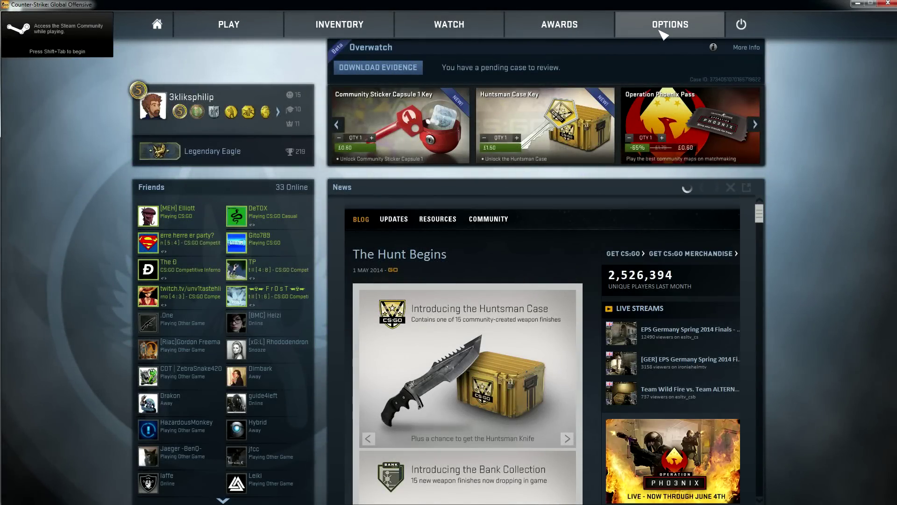
Step: Check CS:GO's video settings and leave the display mode on Windowed
{"action": "left_click", "coordinate": [662, 28]}
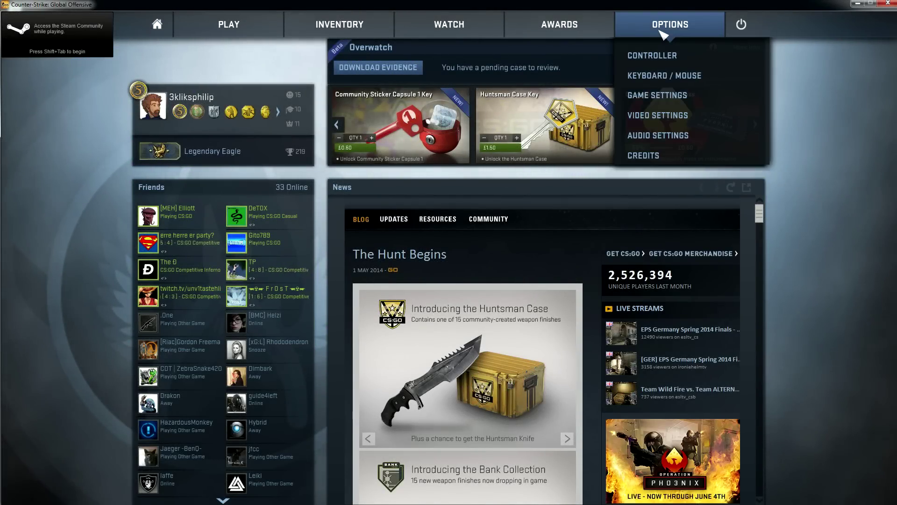
{"action": "left_click", "coordinate": [657, 116]}
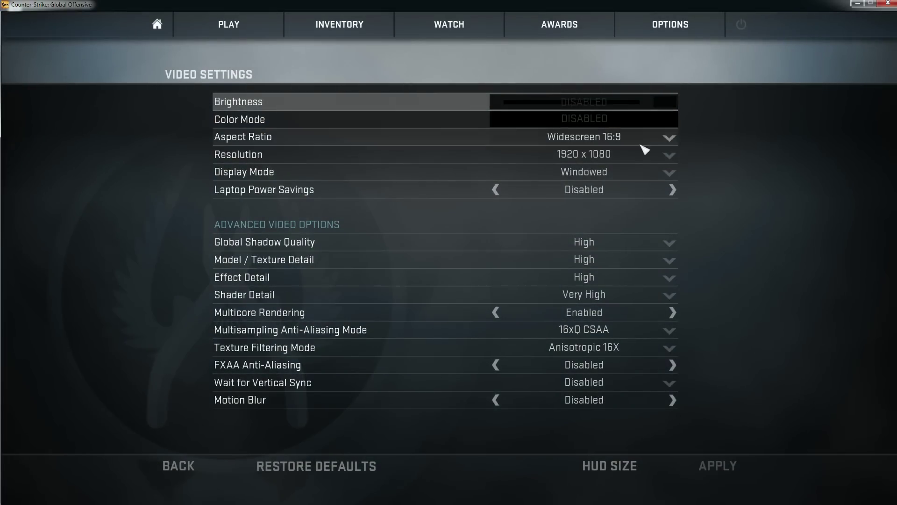
{"action": "left_click", "coordinate": [590, 178]}
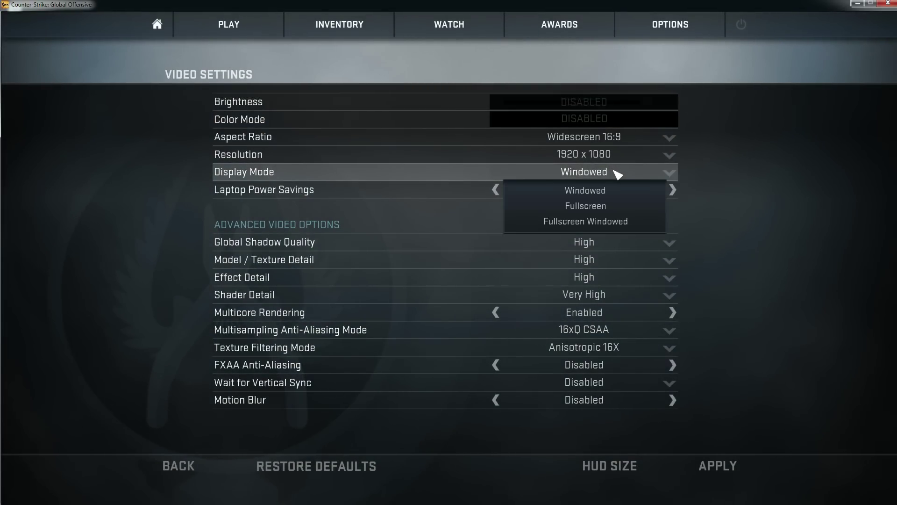
{"action": "left_click", "coordinate": [592, 193]}
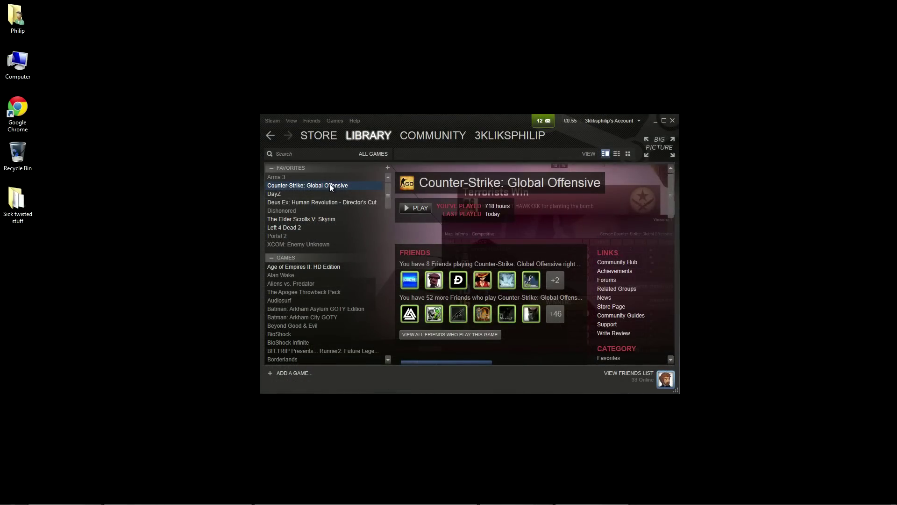
Step: Set CS:GO's Steam launch options to -w 3840 -h 2160 via its Properties
{"action": "right_click", "coordinate": [329, 184]}
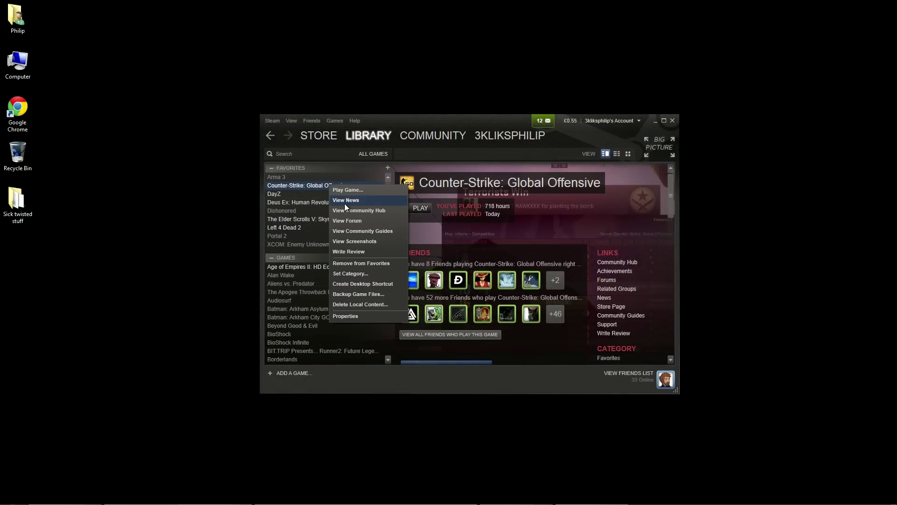
{"action": "left_click", "coordinate": [381, 319]}
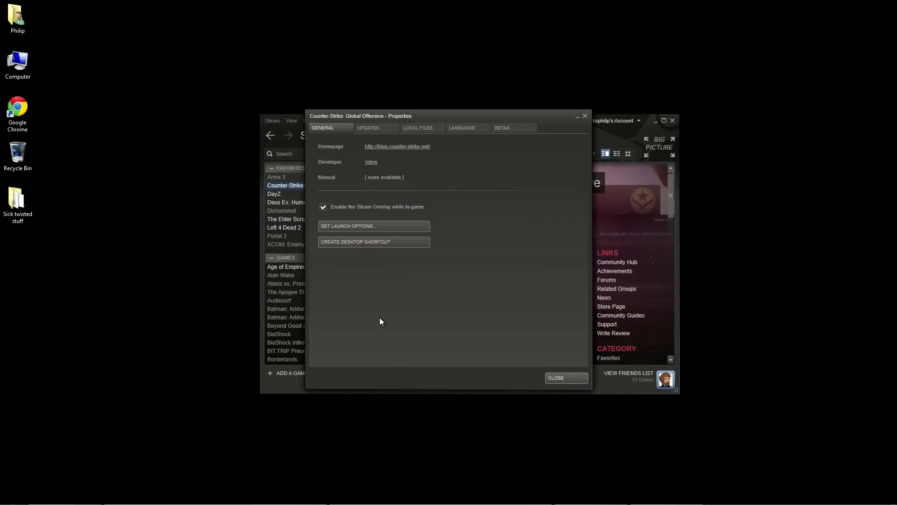
{"action": "left_click", "coordinate": [363, 225]}
{"action": "type", "text": "-w 3840 -h 2160"}
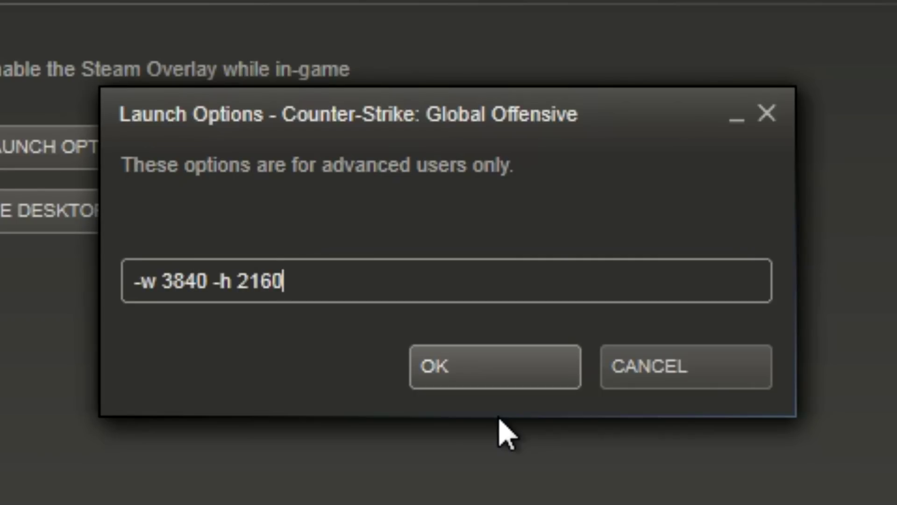
{"action": "left_click", "coordinate": [494, 377]}
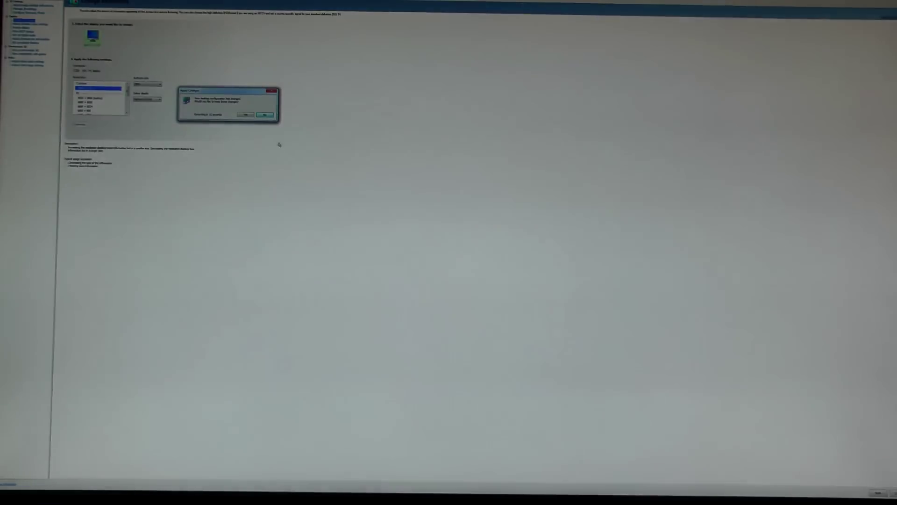
Step: Confirm keeping the 3840×2160 desktop resolution
{"action": "left_click", "coordinate": [246, 114]}
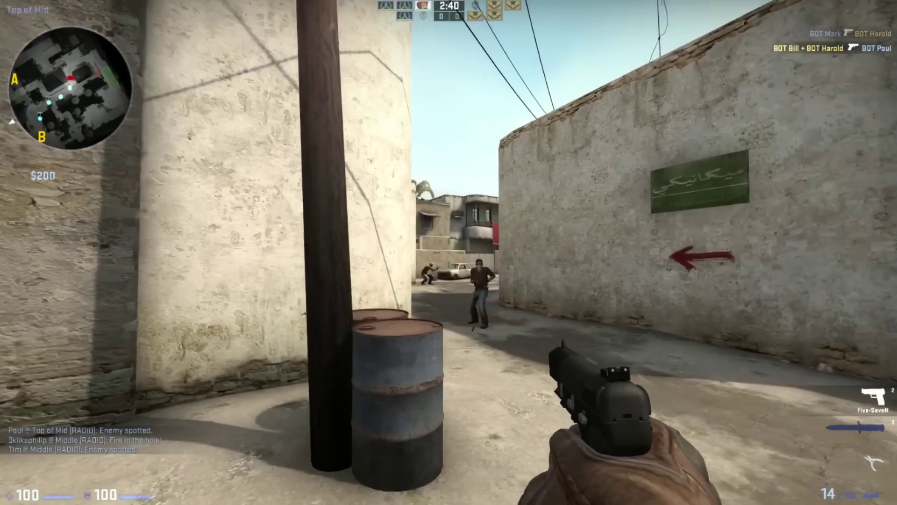
Step: Shoot BOT Bill and BOT Martin on Dust II and walk forward into mid
{"action": "left_click", "coordinate": [449, 253]}
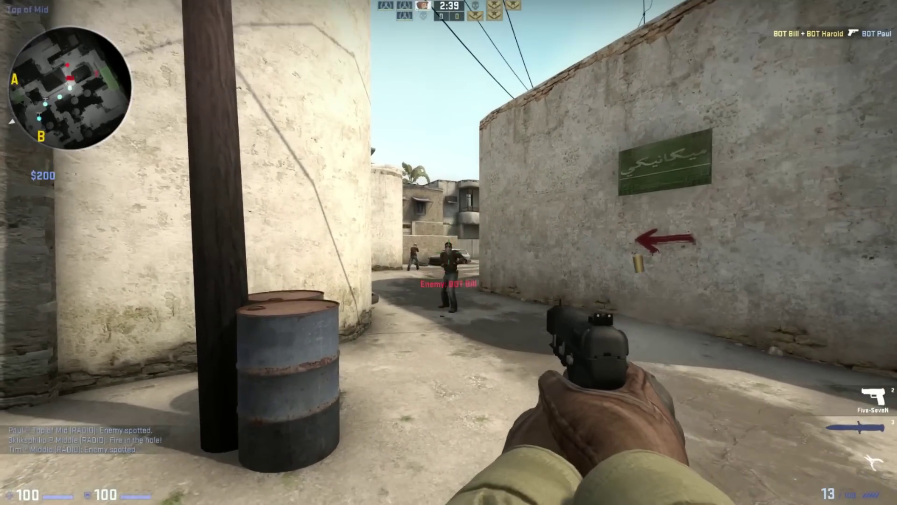
{"action": "left_click", "coordinate": [449, 253]}
{"action": "left_click", "coordinate": [448, 253]}
{"action": "left_click", "coordinate": [449, 253]}
{"action": "key", "text": "w"}
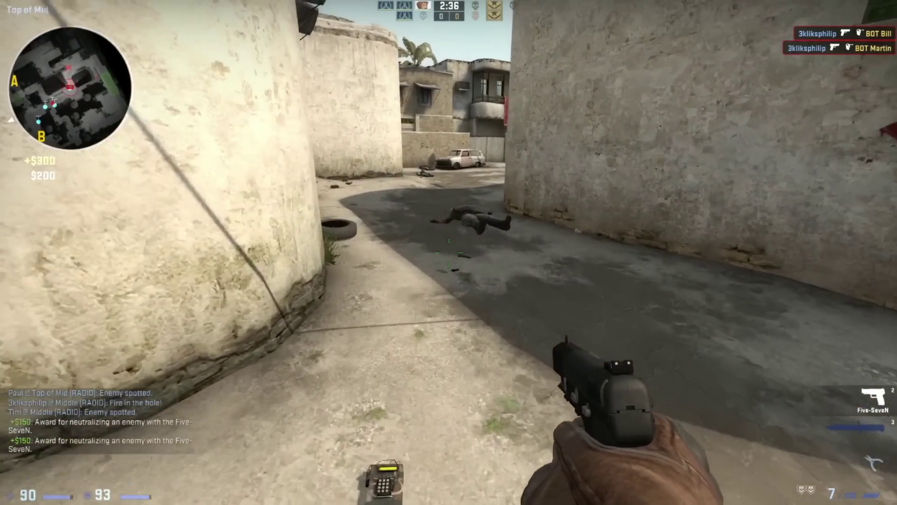
{"action": "key", "text": "w"}
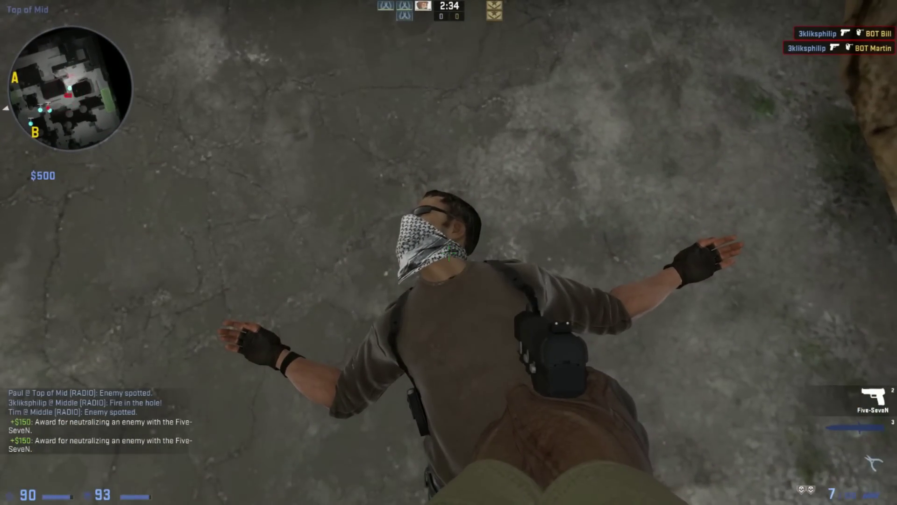
Step: Save three Steam screenshots (F12) while moving around the fallen bot
{"action": "key", "text": "F12"}
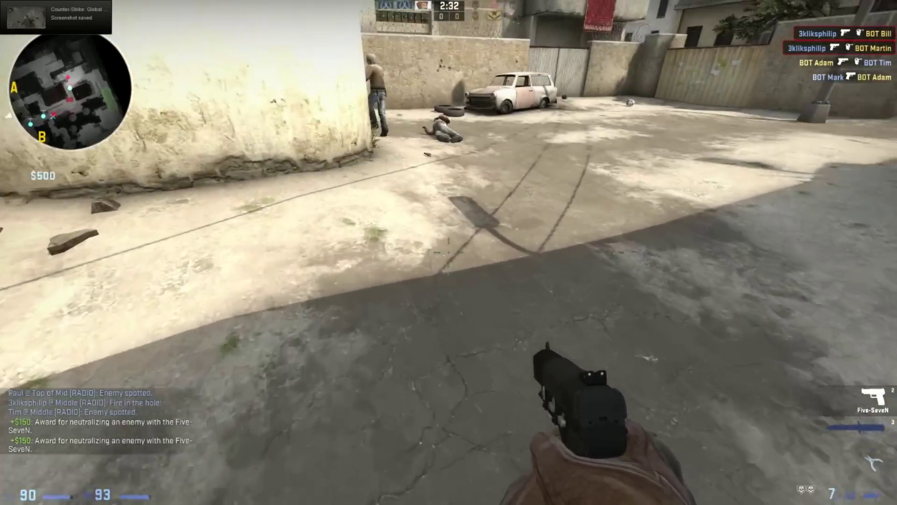
{"action": "key", "text": "w"}
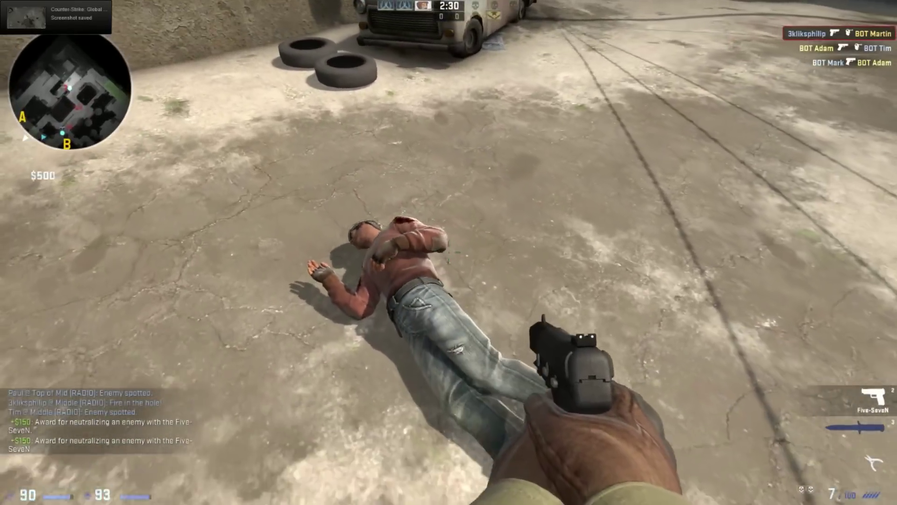
{"action": "key", "text": "F12"}
{"action": "key", "text": "a"}
{"action": "key", "text": "F12"}
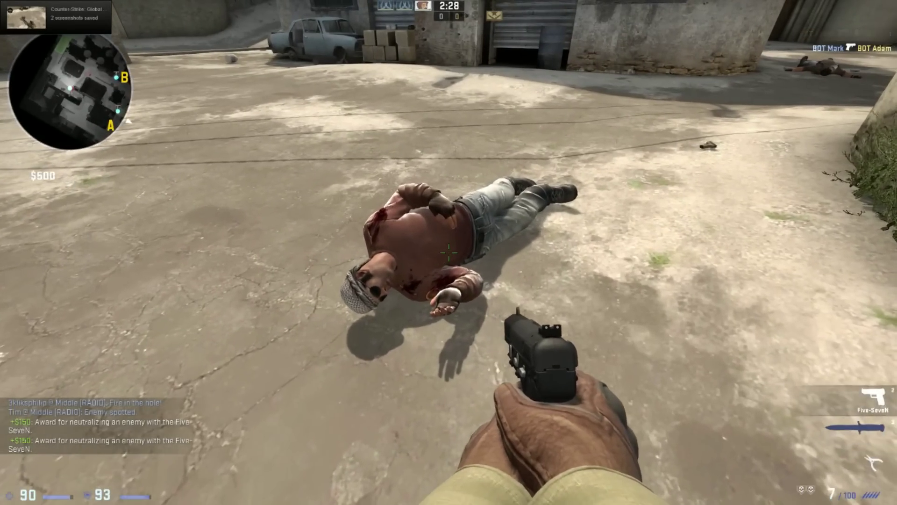